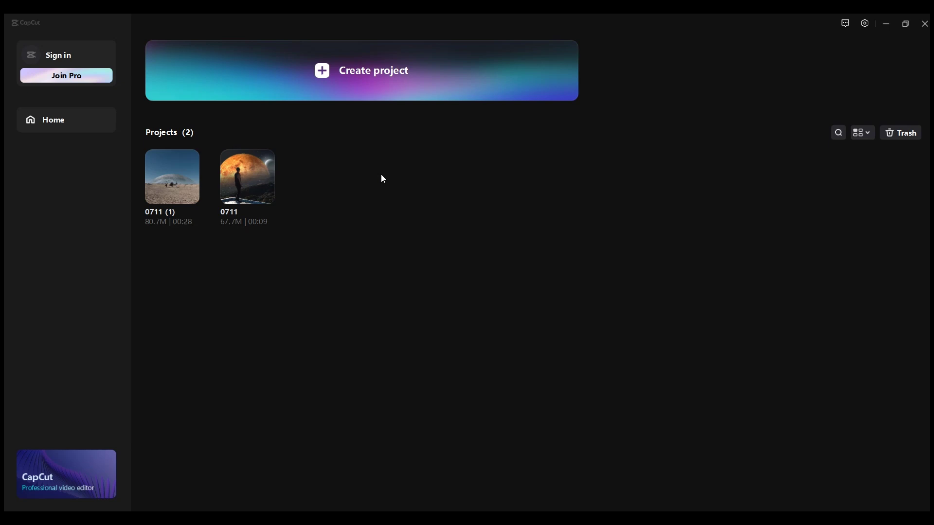
Start a new project and import Vid1.mp4 and Venus.mp4.
{"action": "left_click", "coordinate": [327, 81]}
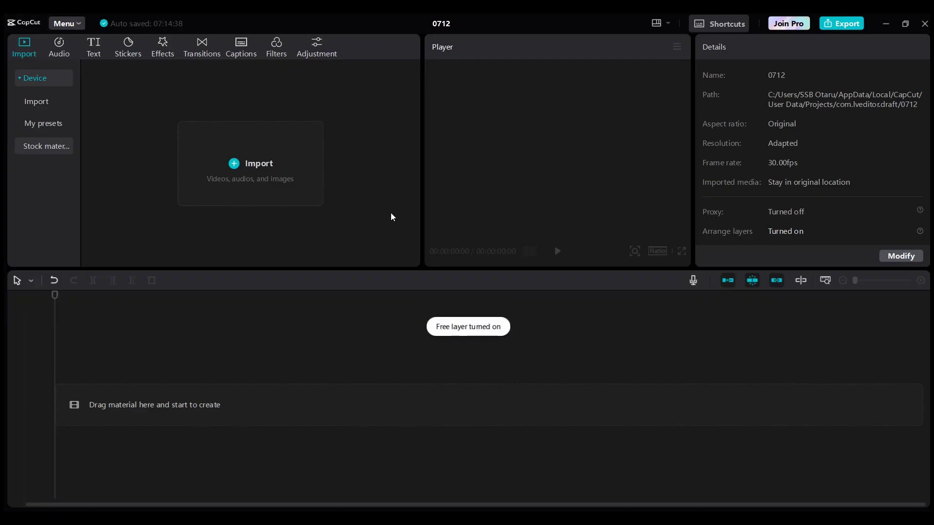
{"action": "left_click", "coordinate": [241, 166]}
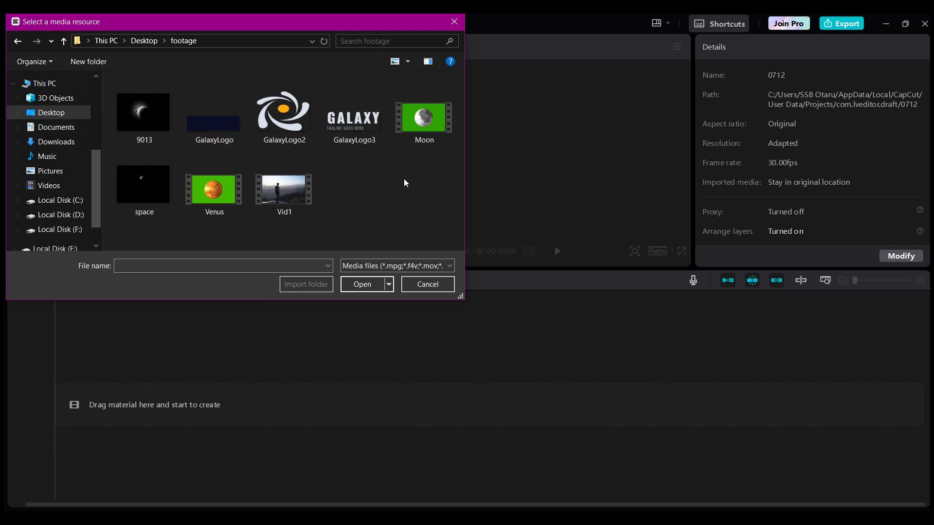
{"action": "left_click", "coordinate": [284, 189]}
{"action": "left_click", "coordinate": [225, 180], "text": "ctrl"}
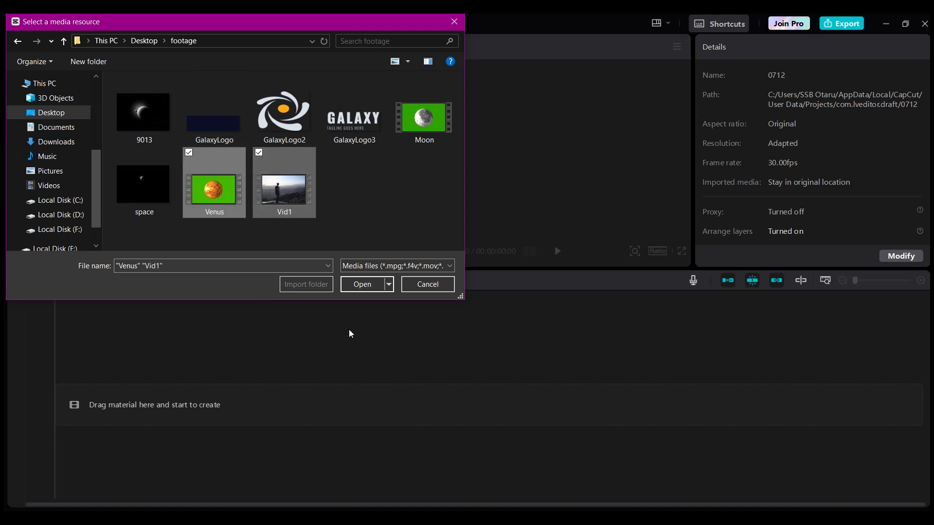
{"action": "left_click", "coordinate": [368, 292]}
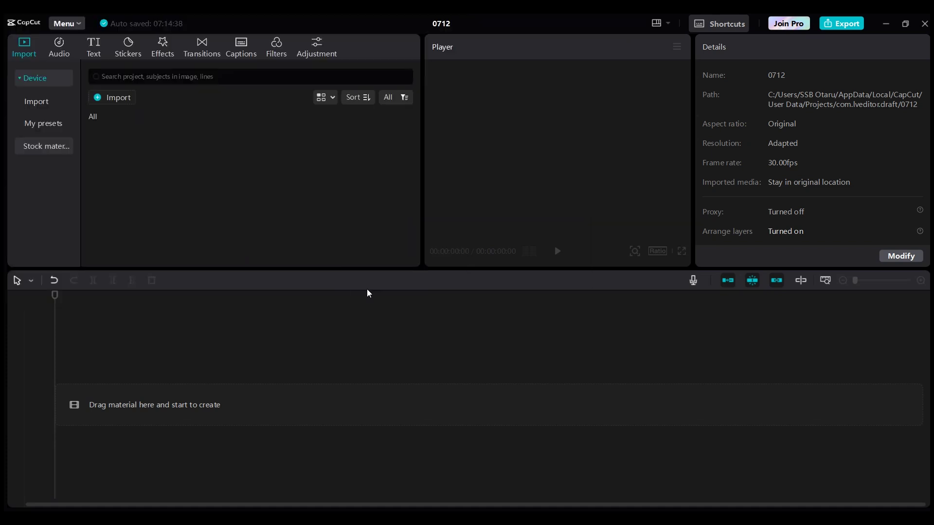
Stack Venus above Vid1 on the timeline and cut Venus off at 00:00:08:15.
{"action": "left_click_drag", "start_coordinate": [207, 153], "coordinate": [279, 305]}
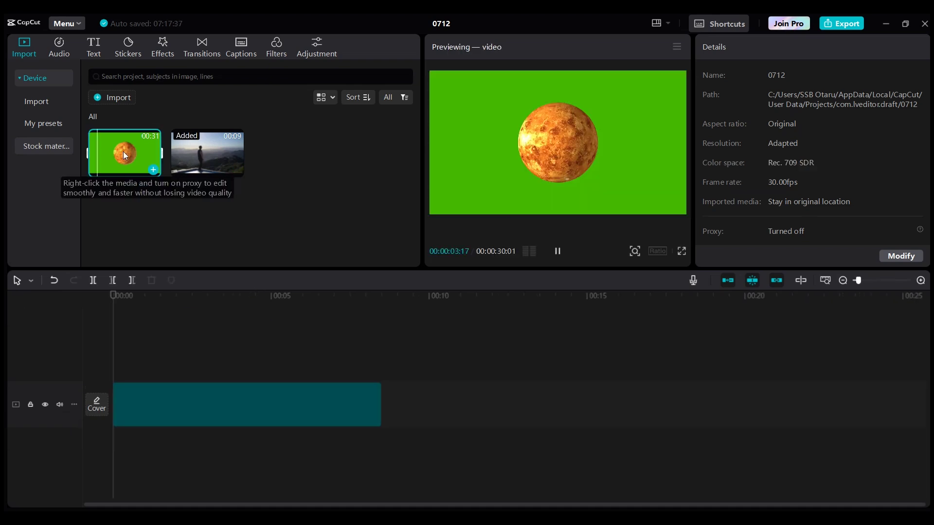
{"action": "left_click_drag", "start_coordinate": [124, 151], "coordinate": [111, 375]}
{"action": "left_click", "coordinate": [312, 375]}
{"action": "left_click", "coordinate": [382, 295]}
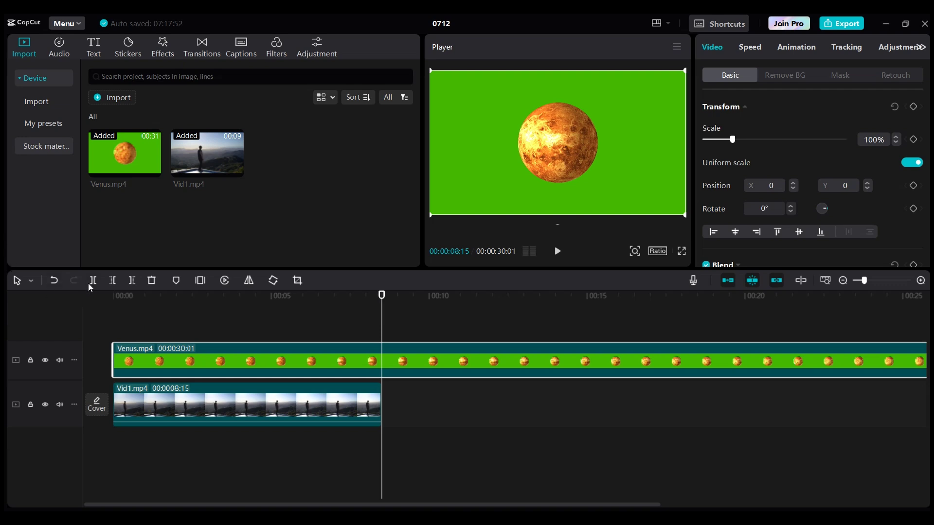
{"action": "key", "text": "ctrl+b"}
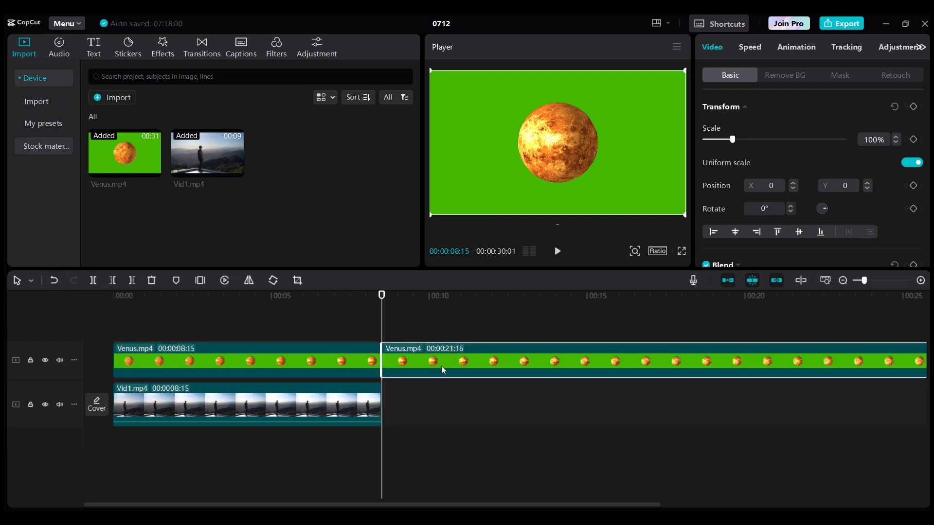
{"action": "left_click", "coordinate": [152, 281]}
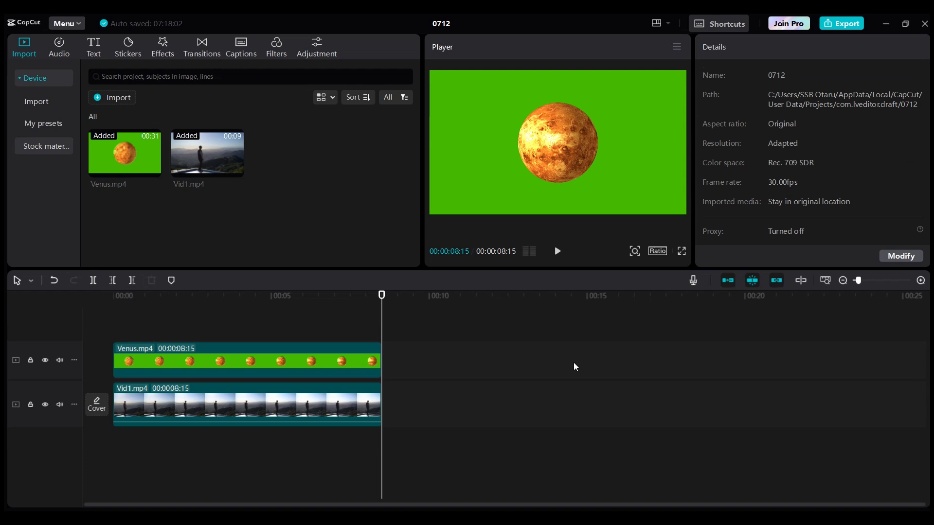
{"action": "left_click_drag", "start_coordinate": [166, 307], "coordinate": [238, 320]}
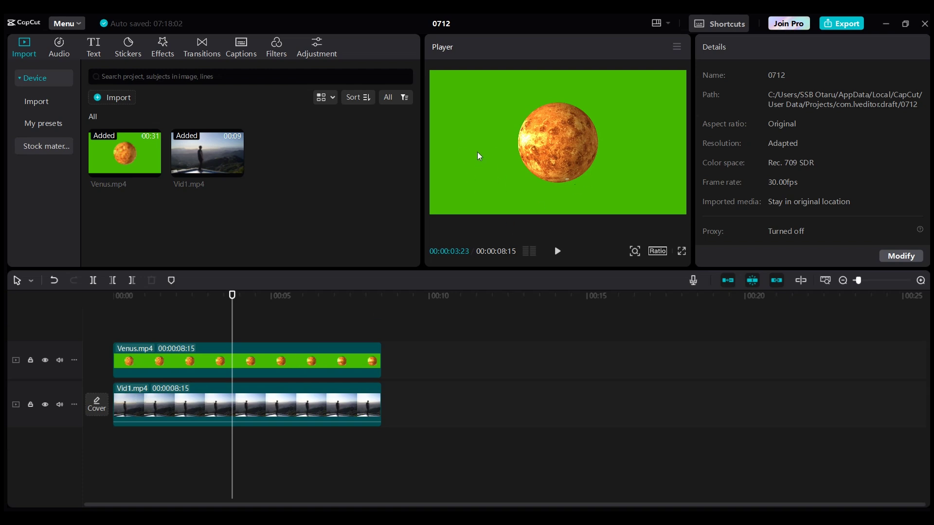
{"action": "key", "text": "alt+Tab"}
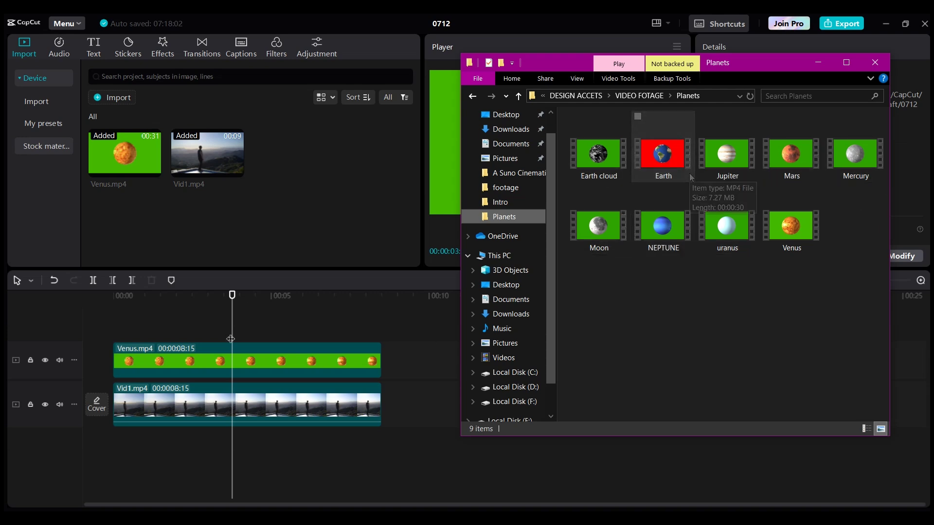
{"action": "left_click", "coordinate": [232, 298]}
{"action": "left_click_drag", "start_coordinate": [232, 297], "coordinate": [233, 297]}
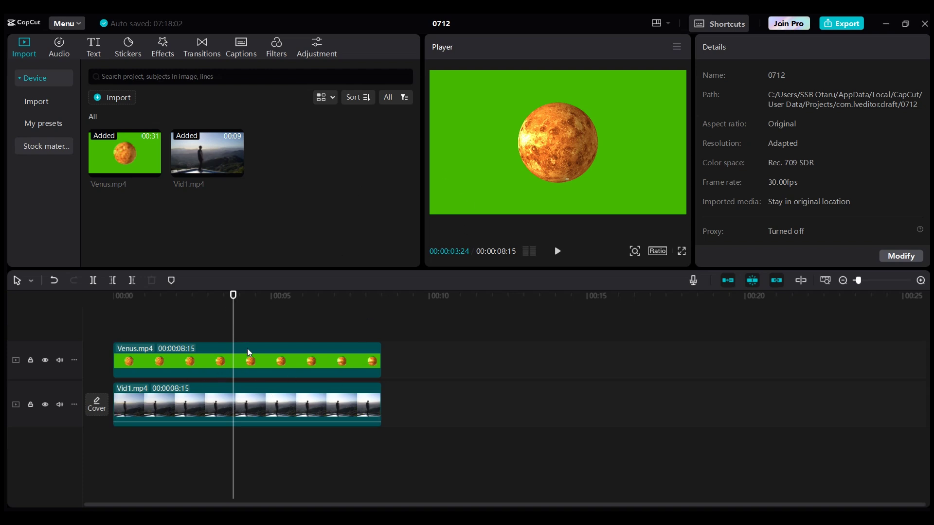
Turn on Chroma key for the Venus clip and sample the green screen as the key colour.
{"action": "left_click", "coordinate": [339, 367]}
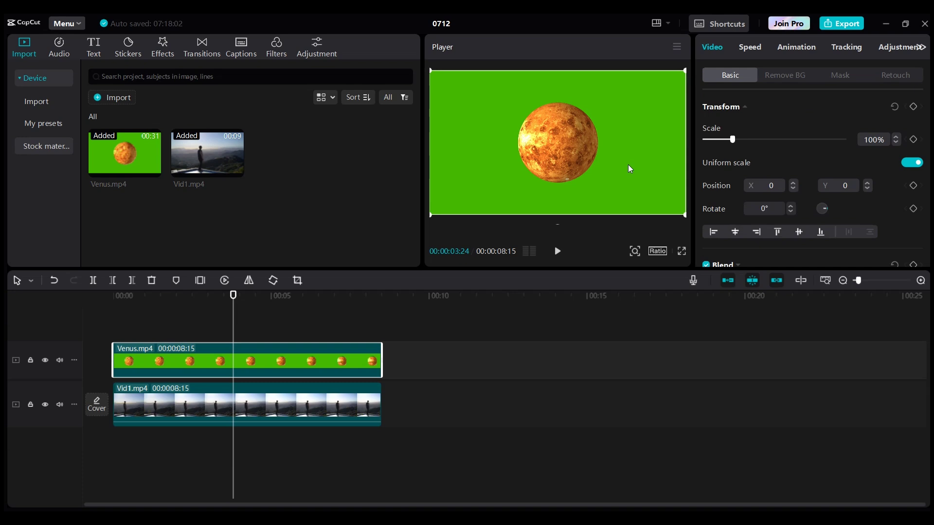
{"action": "left_click", "coordinate": [788, 76]}
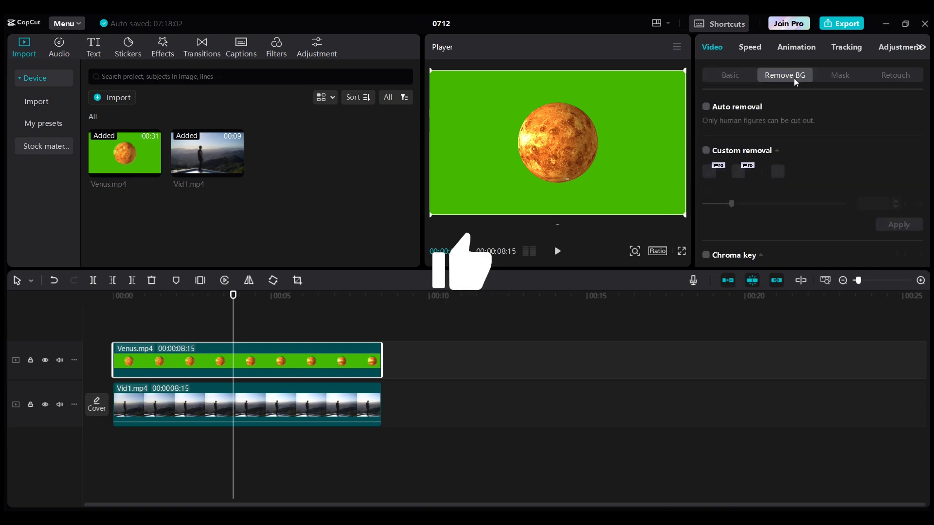
{"action": "left_click", "coordinate": [707, 109]}
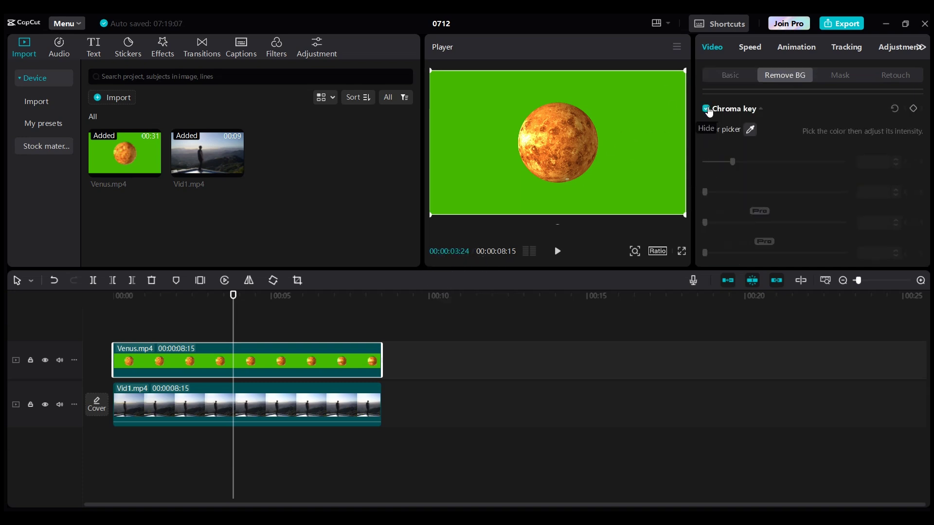
{"action": "left_click", "coordinate": [752, 130]}
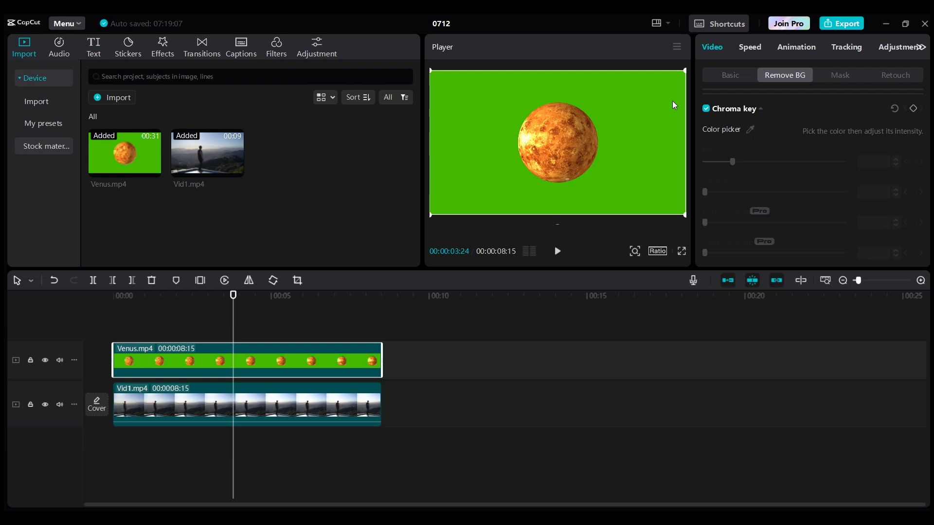
{"action": "left_click", "coordinate": [750, 130]}
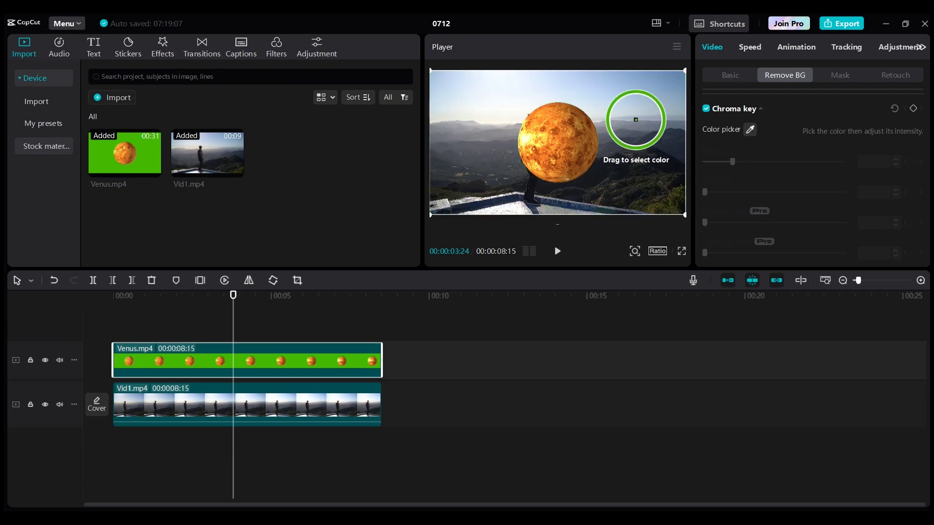
{"action": "left_click", "coordinate": [634, 107]}
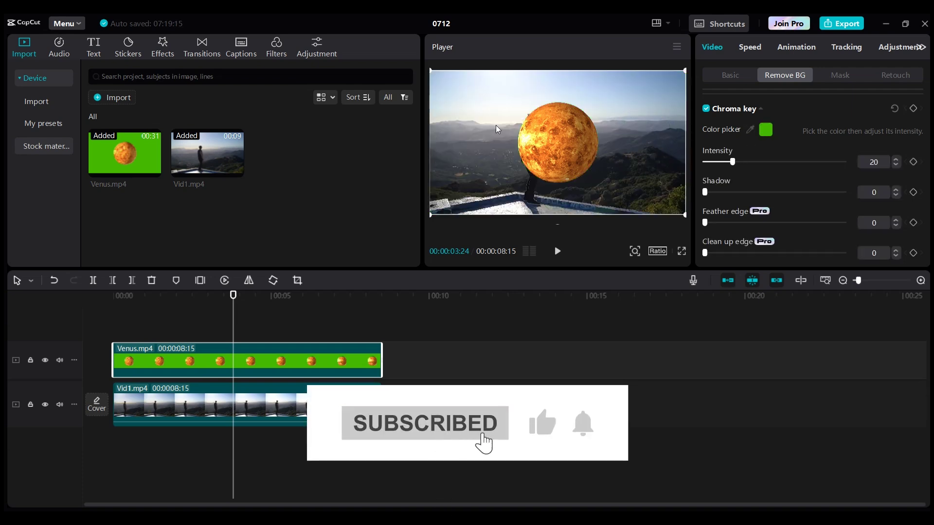
{"action": "scroll", "coordinate": [778, 146], "scroll_direction": "up", "scroll_amount": 3}
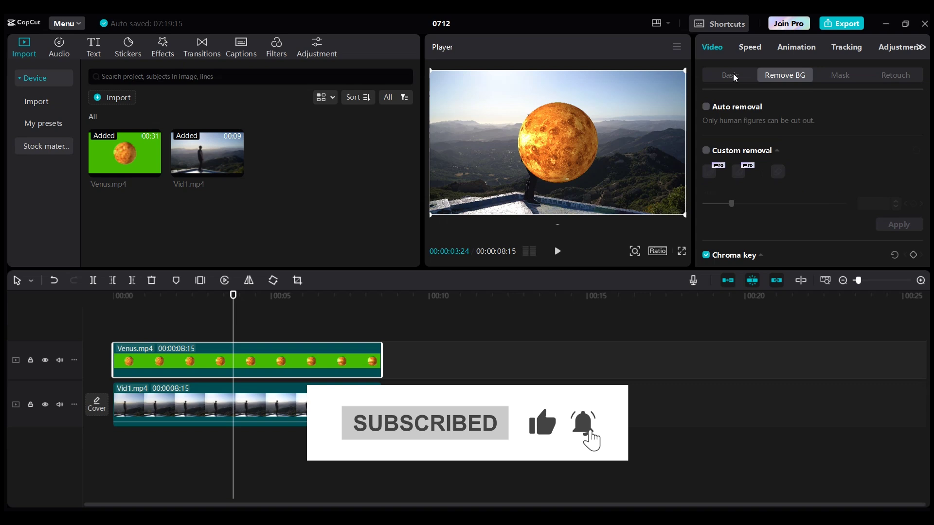
{"action": "left_click", "coordinate": [727, 75]}
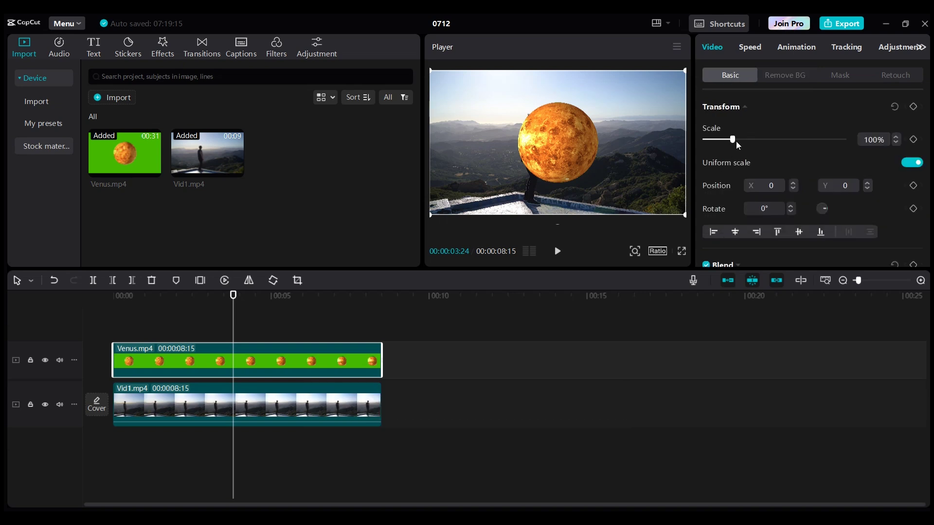
Scale Venus to 215% and add a horizontal mask rotated -14° with feather 12.
{"action": "left_click_drag", "start_coordinate": [732, 141], "coordinate": [765, 140]}
{"action": "left_click", "coordinate": [857, 81]}
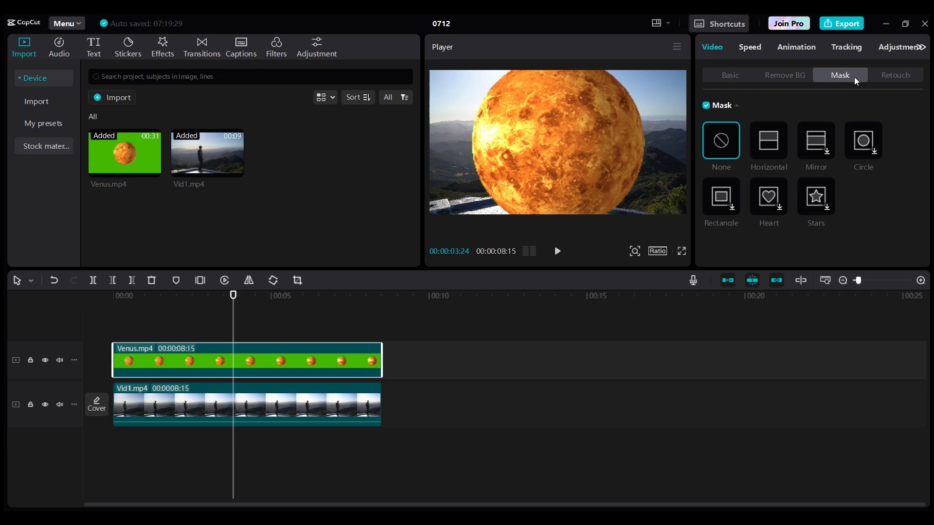
{"action": "left_click", "coordinate": [767, 144]}
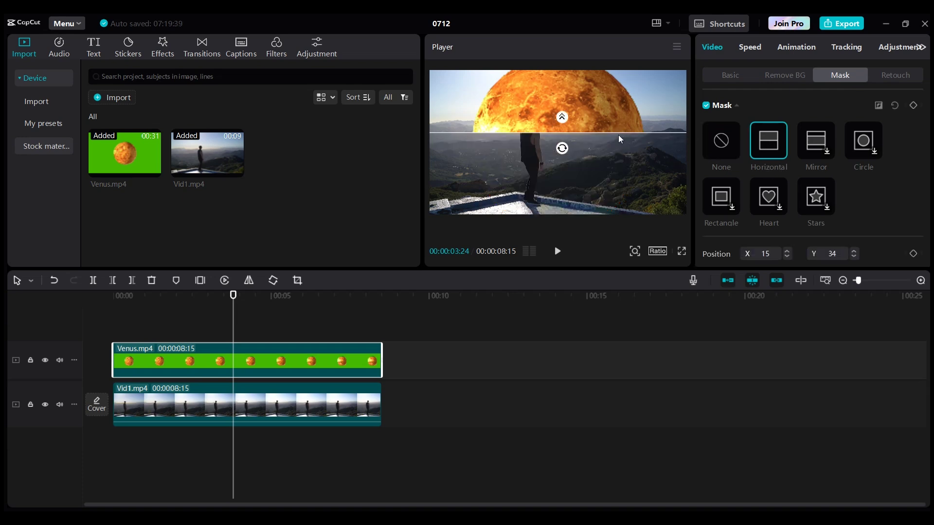
{"action": "left_click_drag", "start_coordinate": [620, 140], "coordinate": [564, 151]}
{"action": "scroll", "coordinate": [872, 228], "scroll_direction": "down", "scroll_amount": 2}
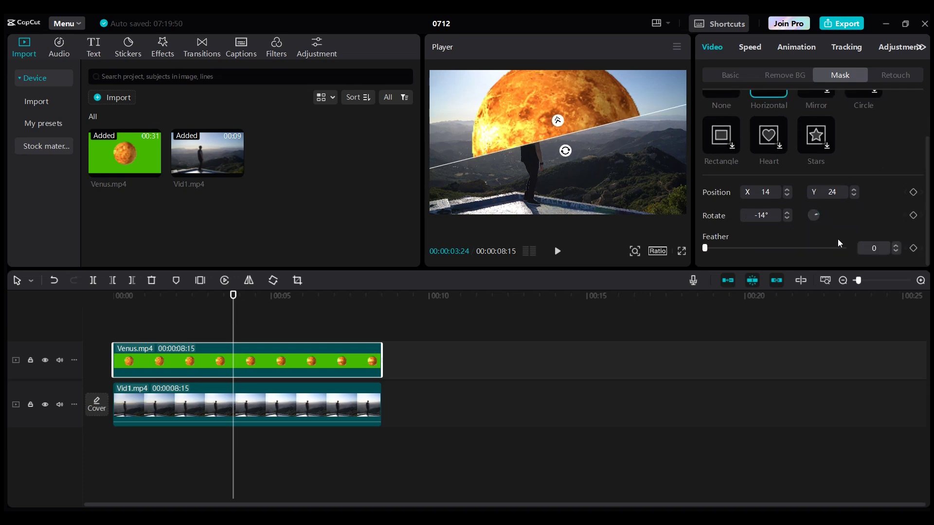
{"action": "left_click_drag", "start_coordinate": [706, 249], "coordinate": [723, 249]}
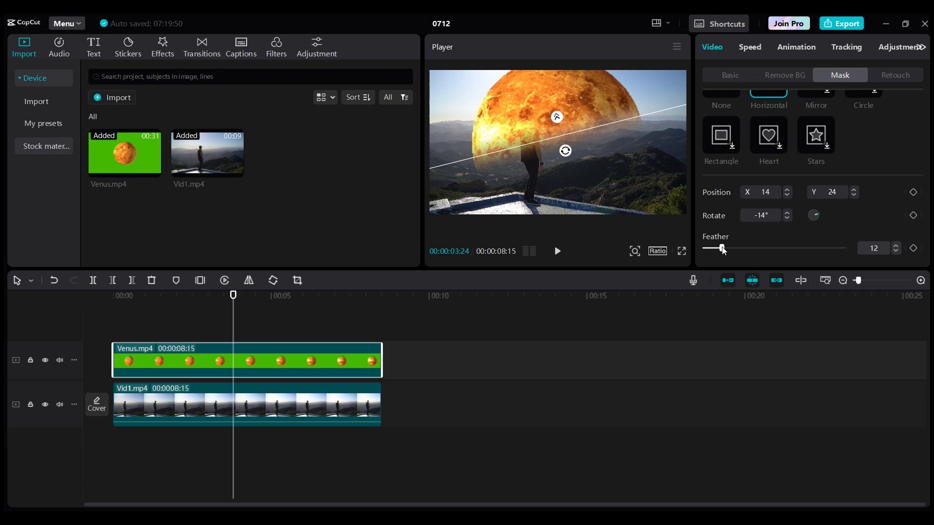
{"action": "left_click", "coordinate": [544, 120]}
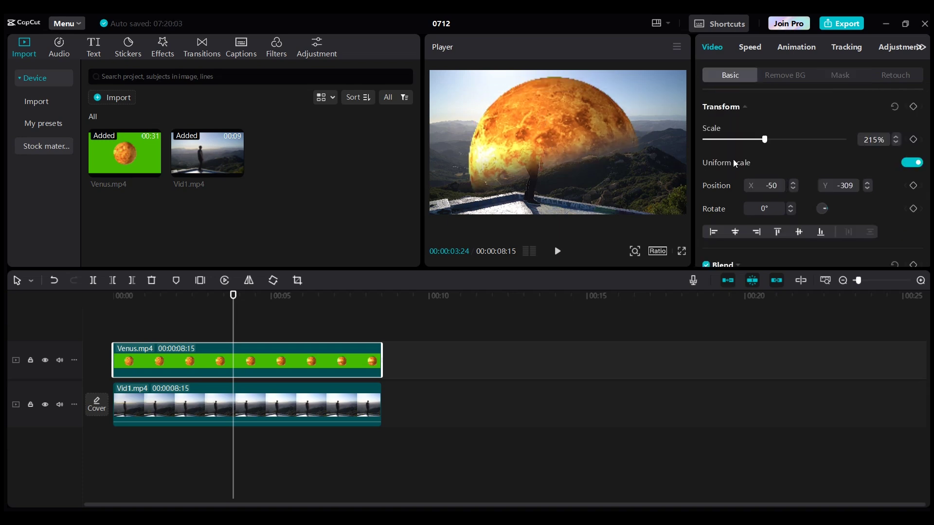
{"action": "left_click", "coordinate": [257, 402]}
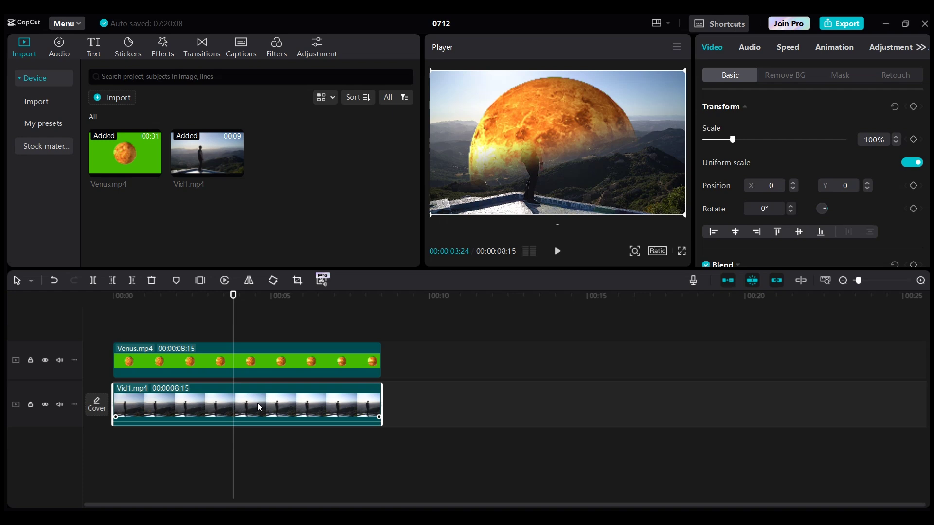
Copy Vid1 to a top track with Auto removal, and add another Vid1 copy above Venus.
{"action": "left_click_drag", "start_coordinate": [260, 408], "coordinate": [257, 317]}
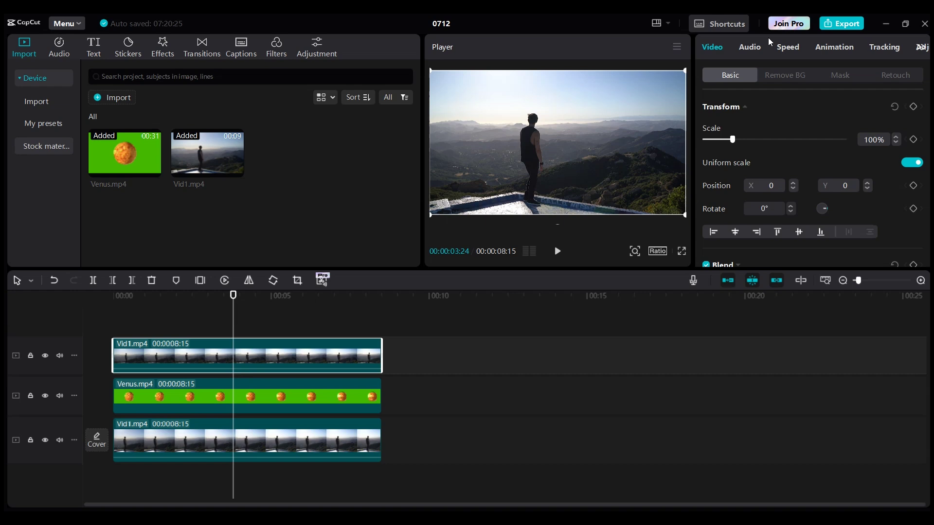
{"action": "left_click", "coordinate": [781, 78]}
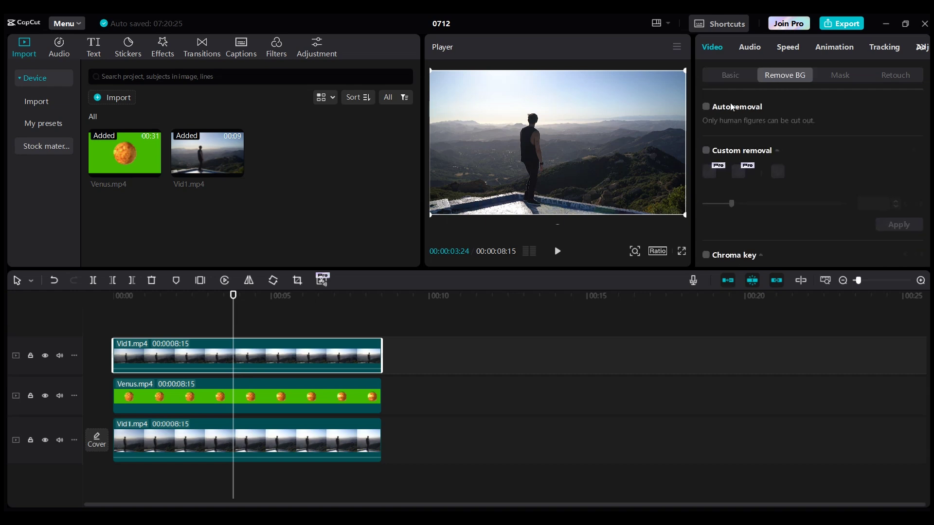
{"action": "left_click", "coordinate": [706, 108]}
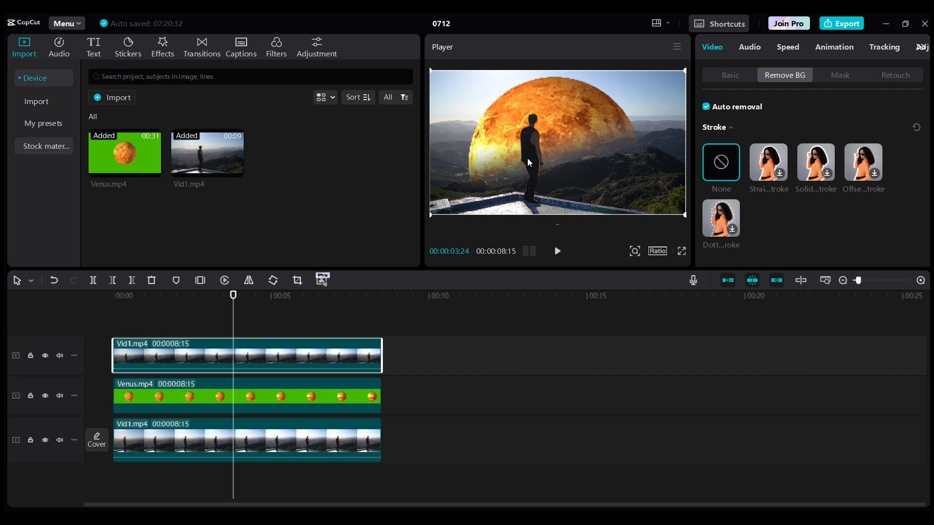
{"action": "left_click", "coordinate": [190, 437]}
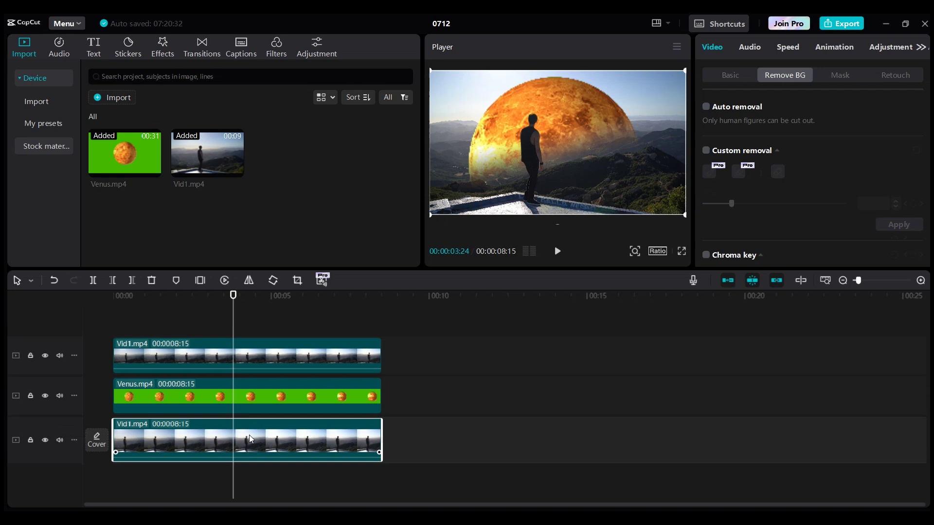
{"action": "left_click_drag", "start_coordinate": [251, 439], "coordinate": [251, 388]}
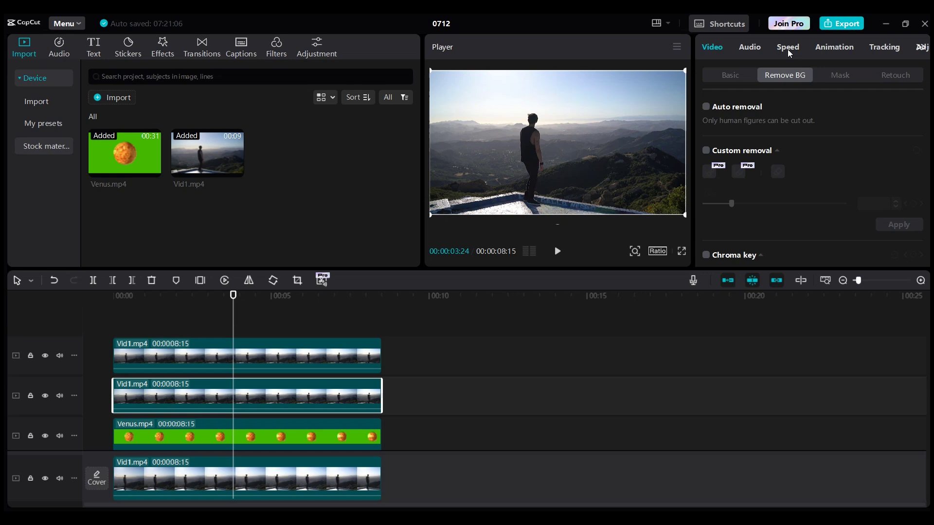
Give the middle Vid1 copy a horizontal mask rotated -191° along the horizon, feathered to 50.
{"action": "left_click", "coordinate": [841, 79]}
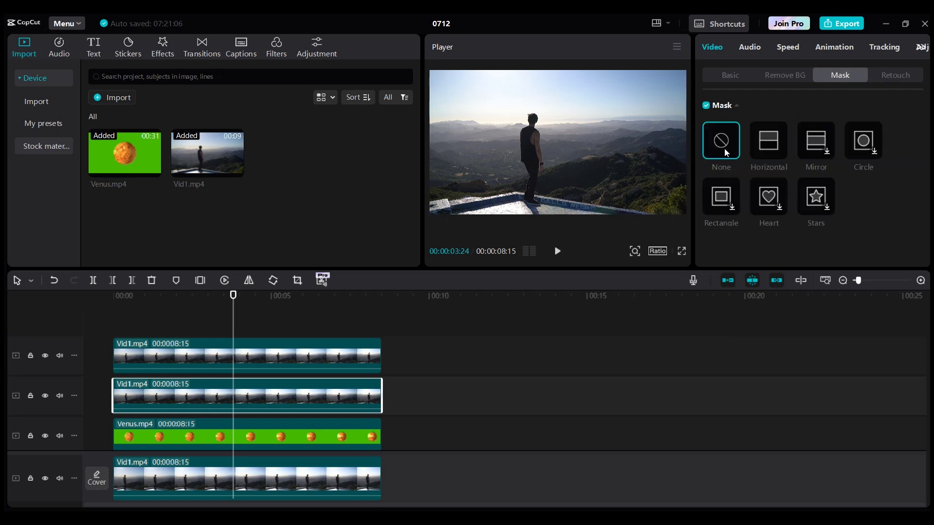
{"action": "left_click", "coordinate": [773, 146]}
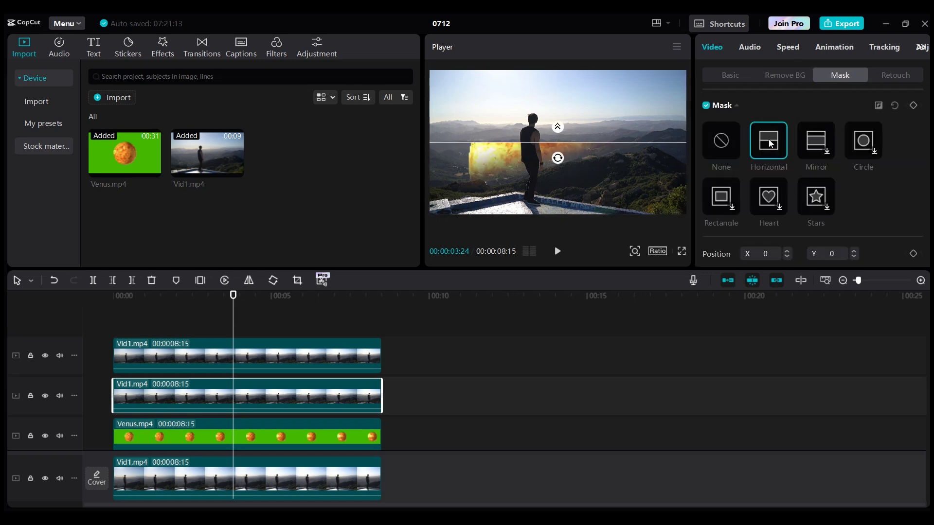
{"action": "mouse_move", "coordinate": [559, 159]}
{"action": "left_mouse_down"}
{"action": "mouse_move", "coordinate": [583, 157]}
{"action": "mouse_move", "coordinate": [582, 118]}
{"action": "mouse_move", "coordinate": [558, 99]}
{"action": "mouse_move", "coordinate": [572, 160]}
{"action": "left_mouse_up"}
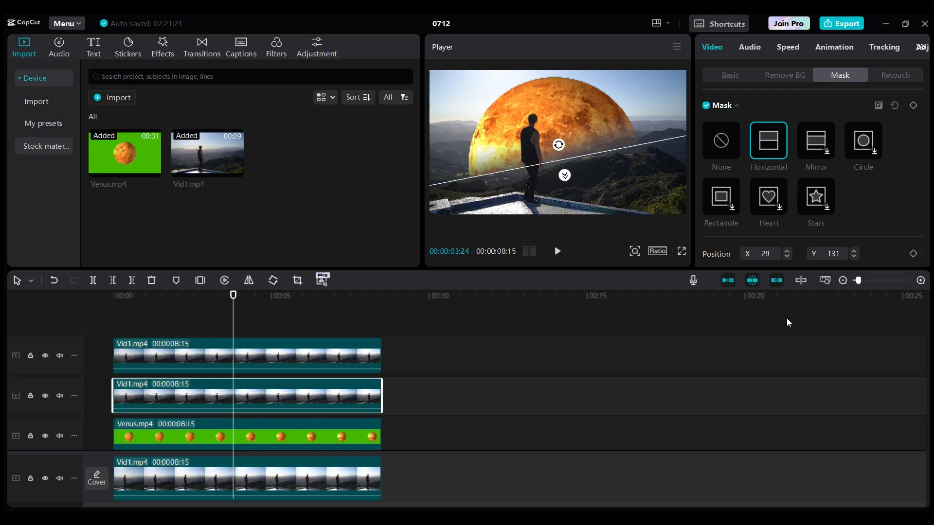
{"action": "scroll", "coordinate": [803, 233], "scroll_direction": "down", "scroll_amount": 2}
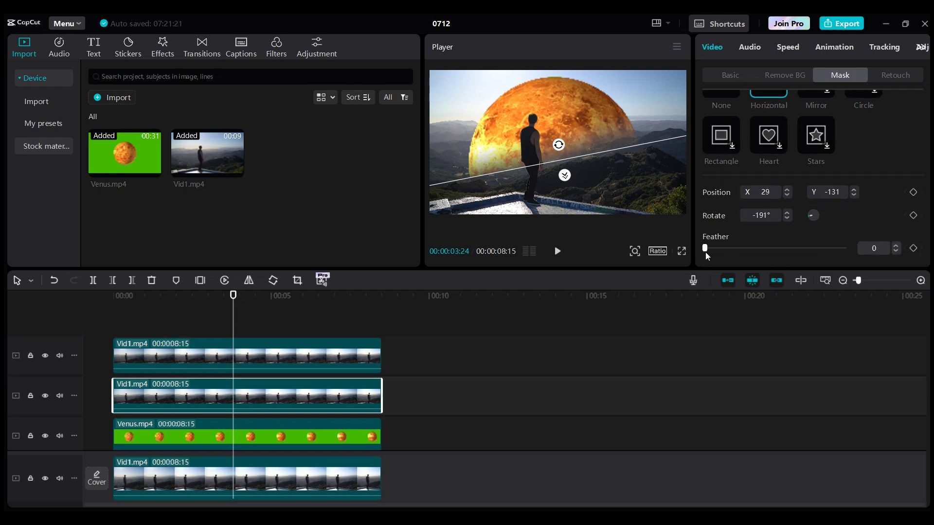
{"action": "left_click_drag", "start_coordinate": [705, 250], "coordinate": [780, 248]}
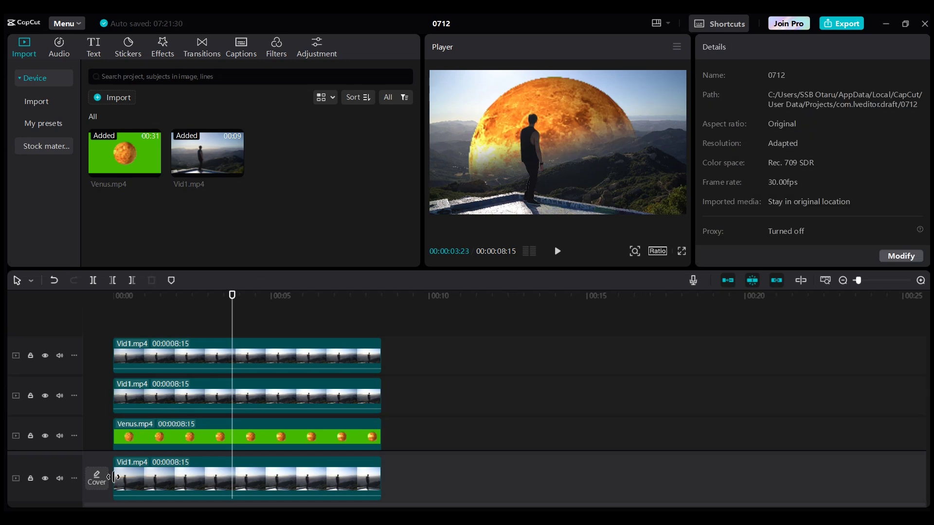
Import space.png from the footage folder and place it on a track below Venus.mp4.
{"action": "left_click", "coordinate": [110, 99]}
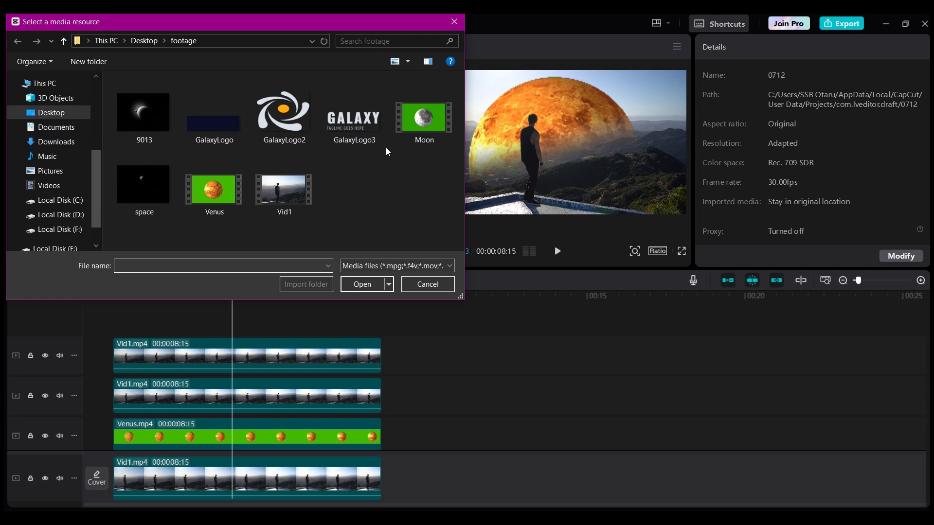
{"action": "left_click", "coordinate": [147, 205]}
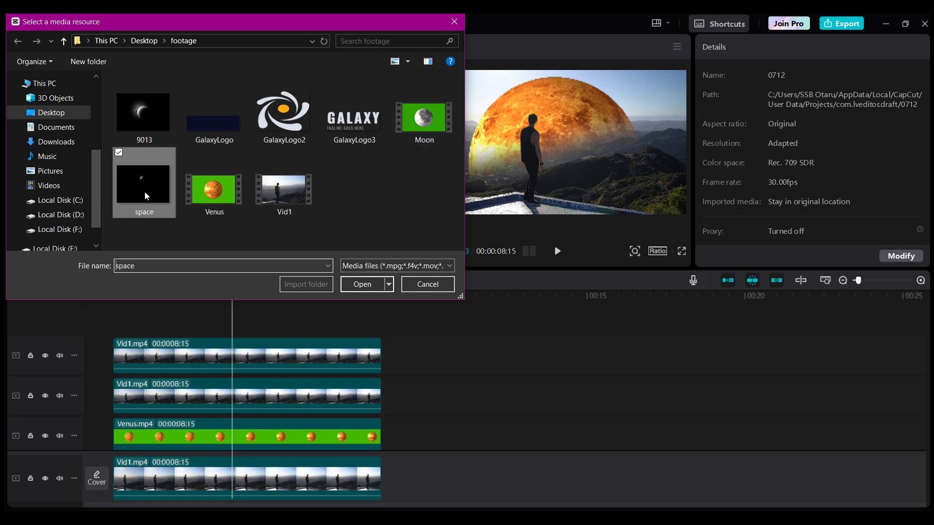
{"action": "left_click", "coordinate": [363, 285]}
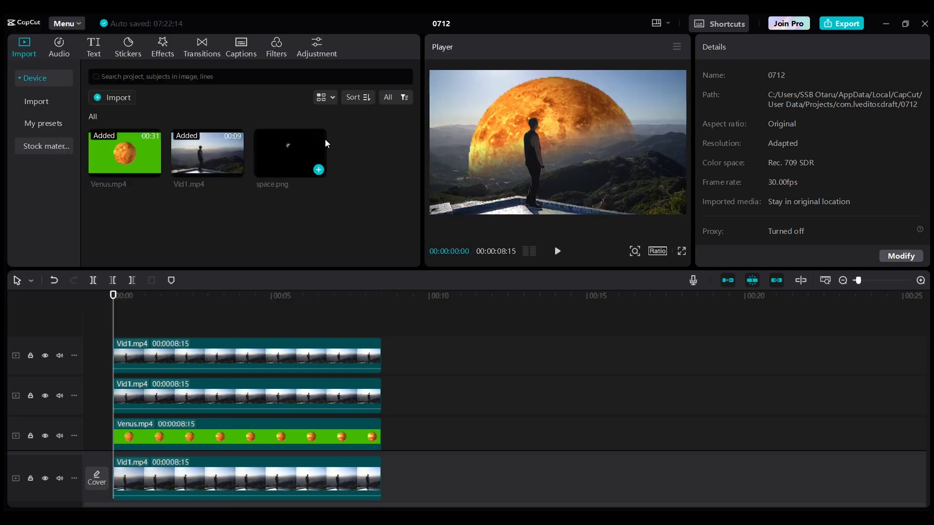
{"action": "left_click_drag", "start_coordinate": [278, 156], "coordinate": [104, 423]}
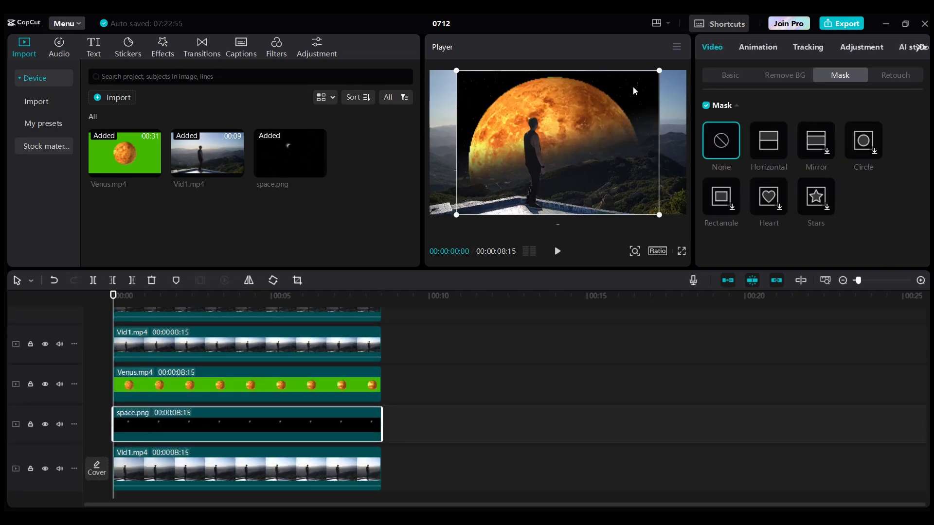
Scale space.png to 222%, set Position X to 1314, and lower its opacity to 80%.
{"action": "left_click", "coordinate": [732, 75]}
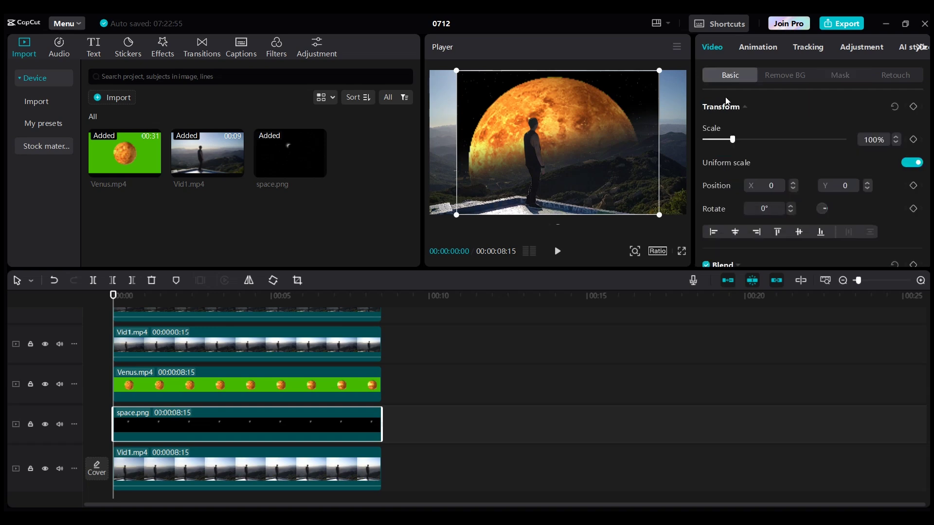
{"action": "left_click_drag", "start_coordinate": [734, 141], "coordinate": [751, 143]}
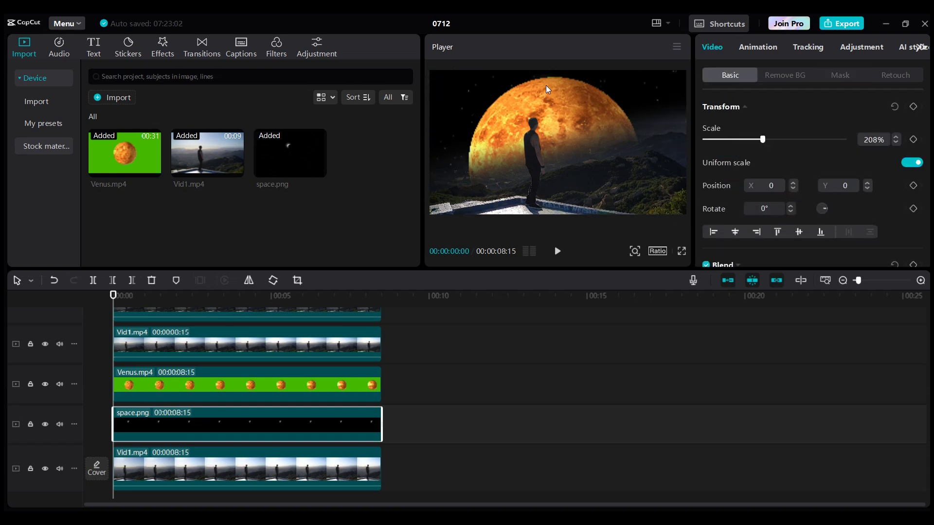
{"action": "left_click_drag", "start_coordinate": [625, 96], "coordinate": [786, 219]}
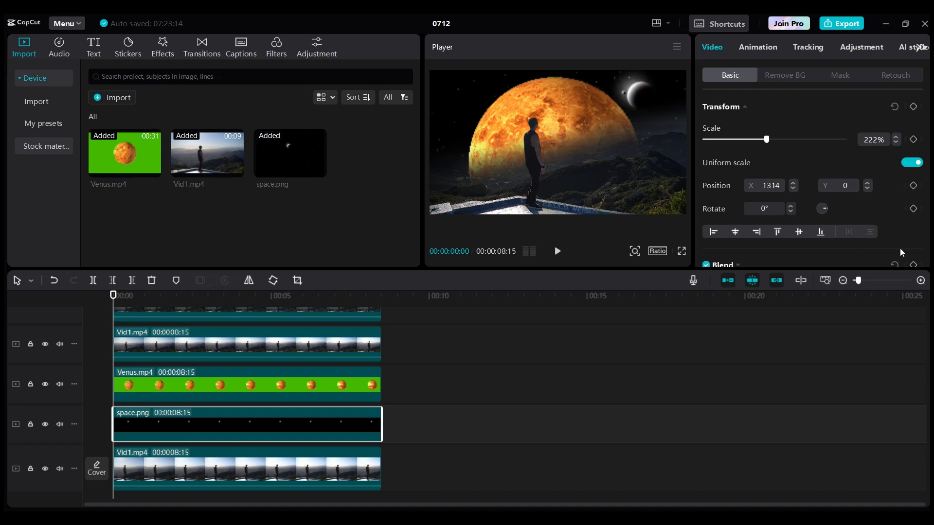
{"action": "scroll", "coordinate": [886, 250], "scroll_direction": "down", "scroll_amount": 5}
{"action": "scroll", "coordinate": [869, 241], "scroll_direction": "up", "scroll_amount": 4}
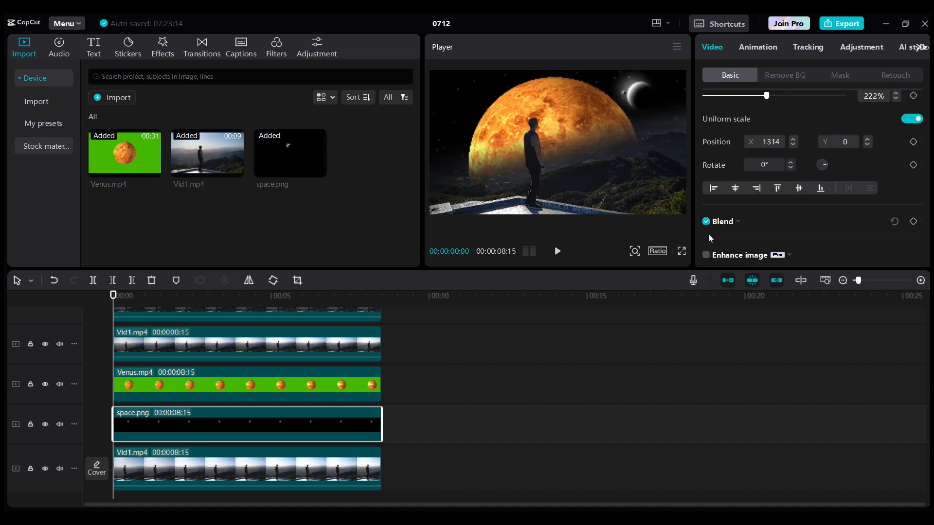
{"action": "left_click", "coordinate": [706, 222]}
{"action": "left_click", "coordinate": [705, 222]}
{"action": "scroll", "coordinate": [710, 219], "scroll_direction": "down", "scroll_amount": 5}
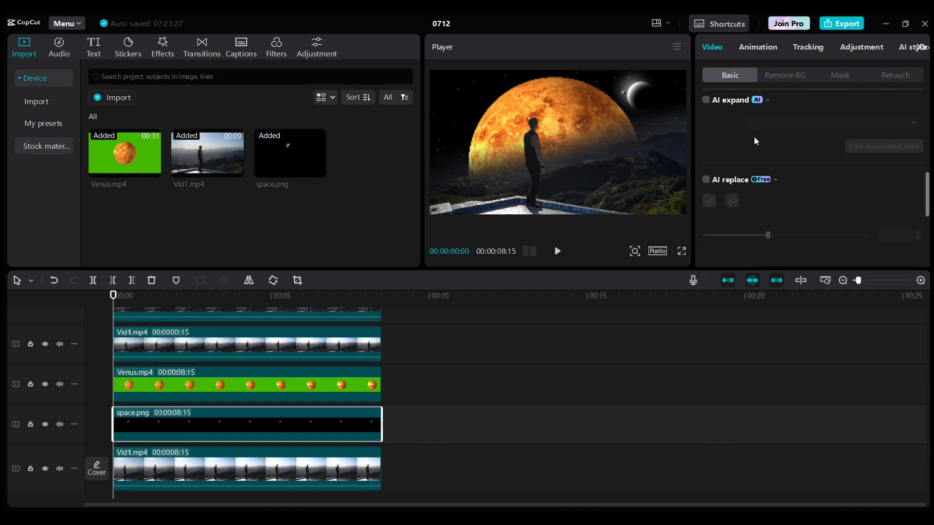
{"action": "scroll", "coordinate": [757, 159], "scroll_direction": "up", "scroll_amount": 5}
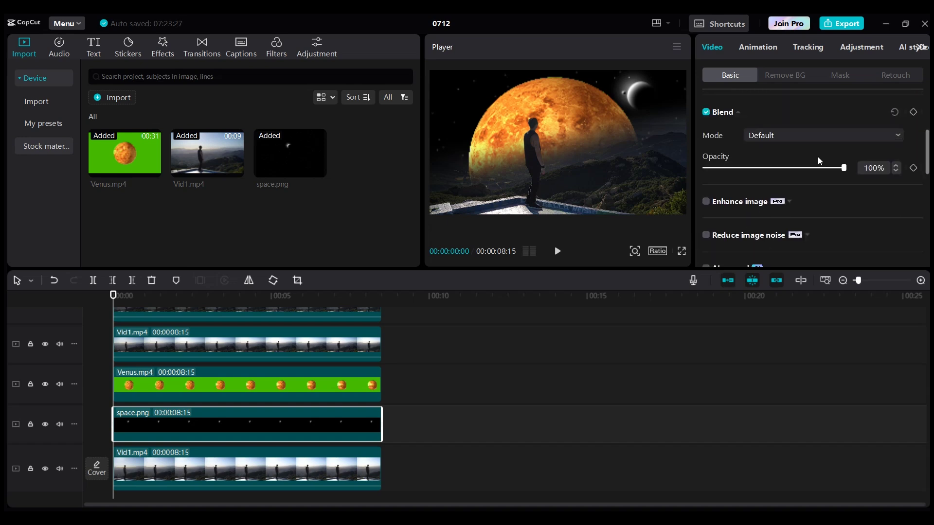
{"action": "left_click_drag", "start_coordinate": [844, 169], "coordinate": [816, 173]}
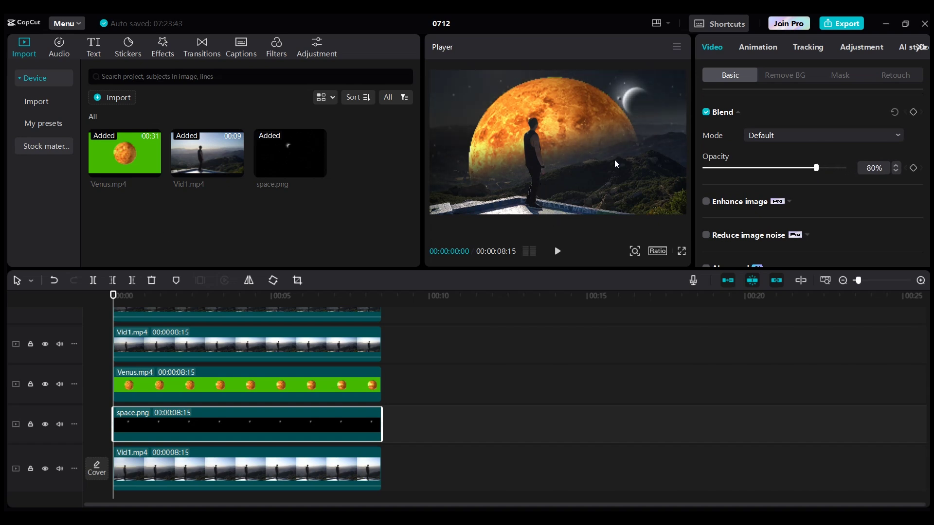
Import GalaxyLogo2.png and GalaxyLogo3.png together.
{"action": "left_click", "coordinate": [112, 99]}
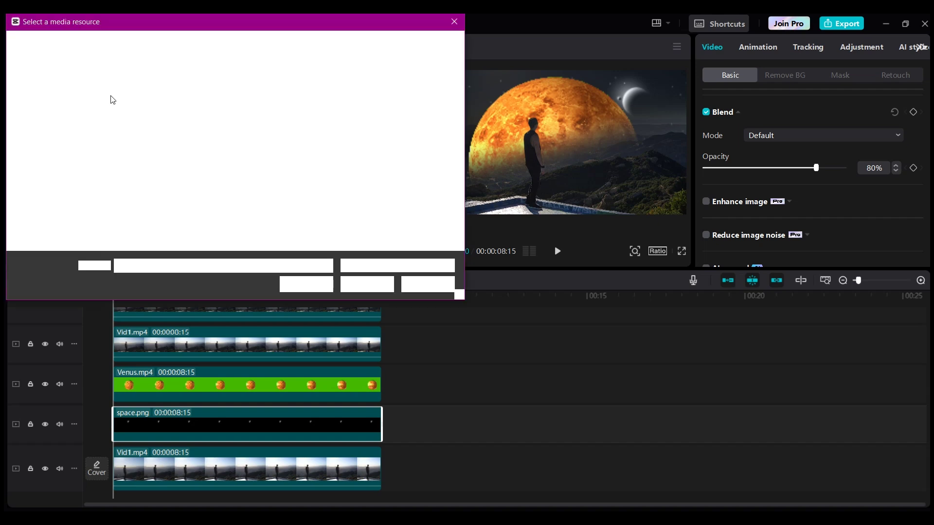
{"action": "left_click", "coordinate": [314, 131]}
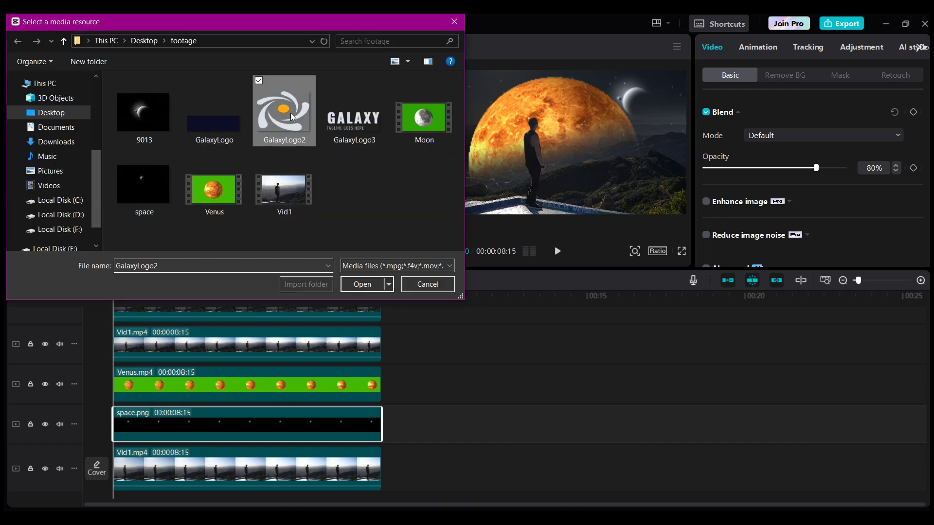
{"action": "left_click", "coordinate": [360, 127], "text": "ctrl"}
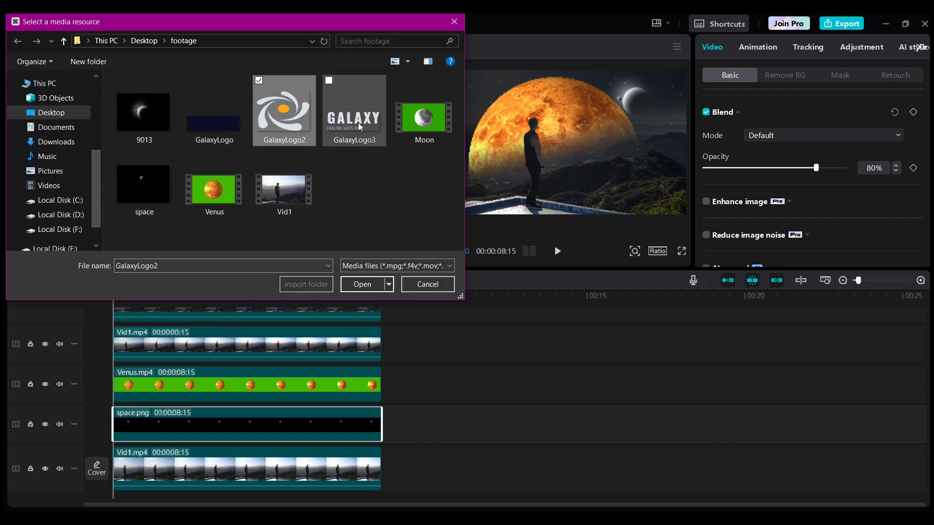
{"action": "left_click", "coordinate": [365, 287]}
Place both logos on upper tracks, shrink the icon to 18% and the text, and set the text beside the icon.
{"action": "left_click_drag", "start_coordinate": [372, 160], "coordinate": [292, 355]}
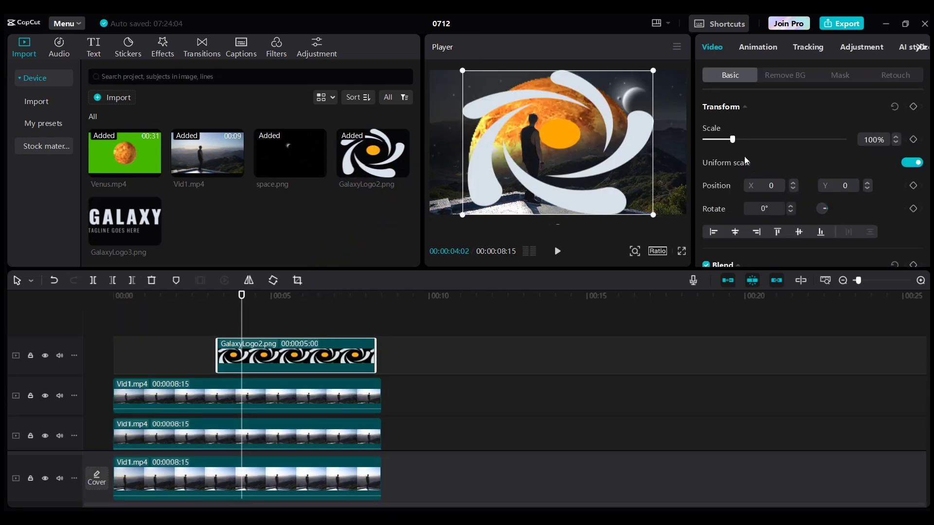
{"action": "left_click_drag", "start_coordinate": [732, 139], "coordinate": [709, 141]}
{"action": "left_click_drag", "start_coordinate": [128, 219], "coordinate": [246, 328]}
{"action": "left_click_drag", "start_coordinate": [732, 140], "coordinate": [715, 146]}
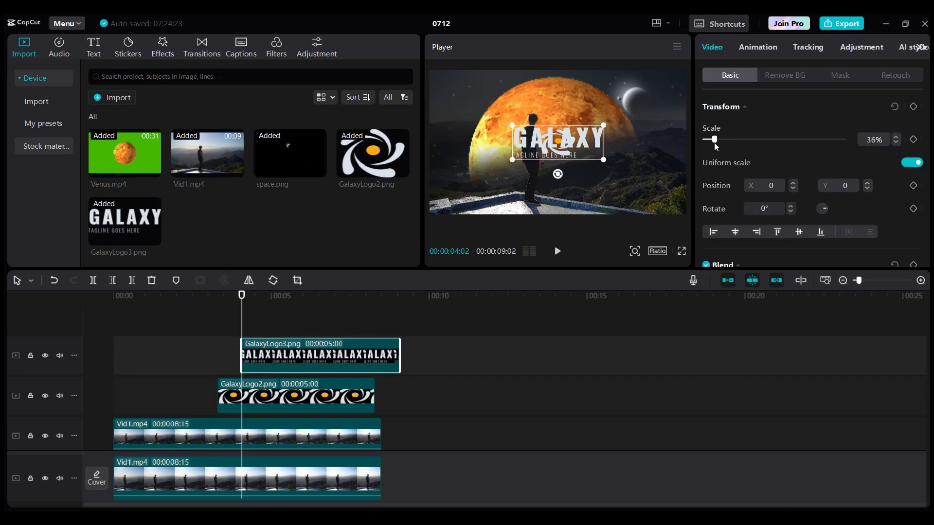
{"action": "left_click_drag", "start_coordinate": [558, 141], "coordinate": [614, 141]}
{"action": "left_click", "coordinate": [272, 399]}
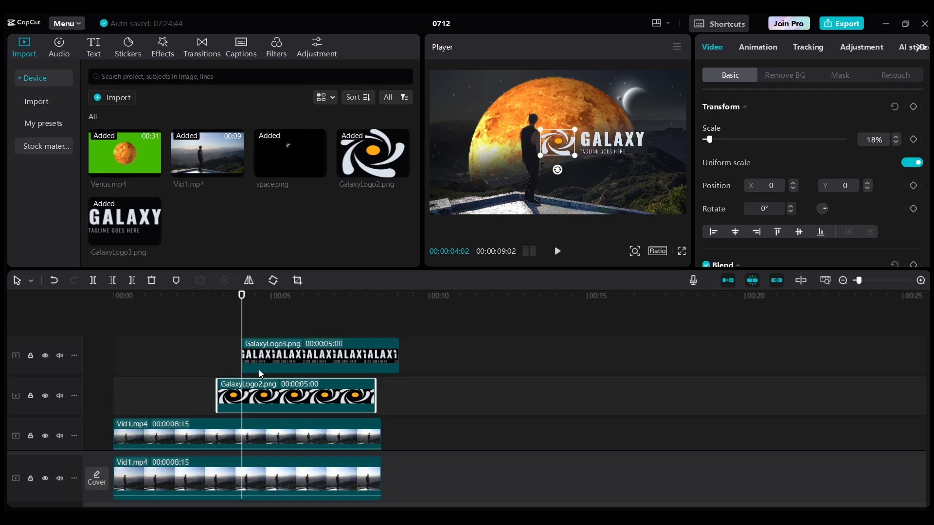
Give the icon a Fade In, the GALAXY text a Zoom 2 entrance, and trim the text clip to end with Vid1.
{"action": "left_click", "coordinate": [759, 48]}
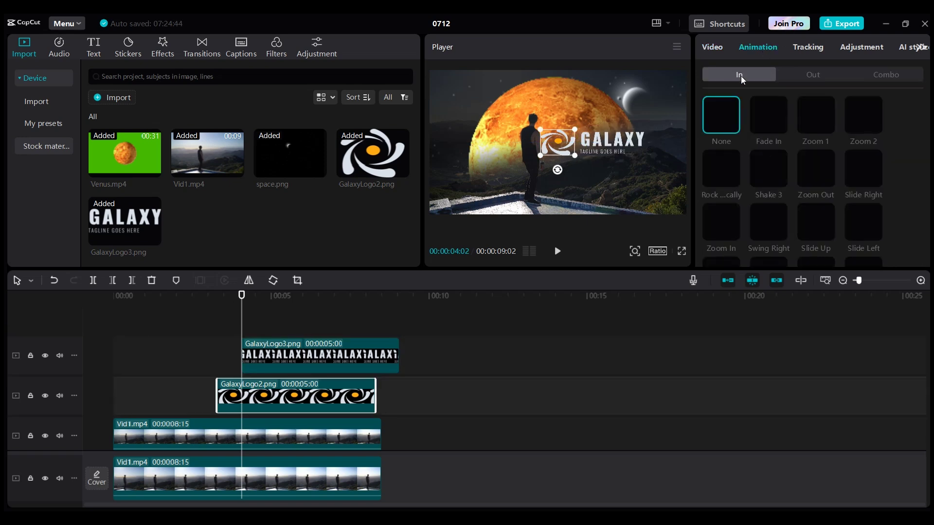
{"action": "left_click", "coordinate": [773, 119]}
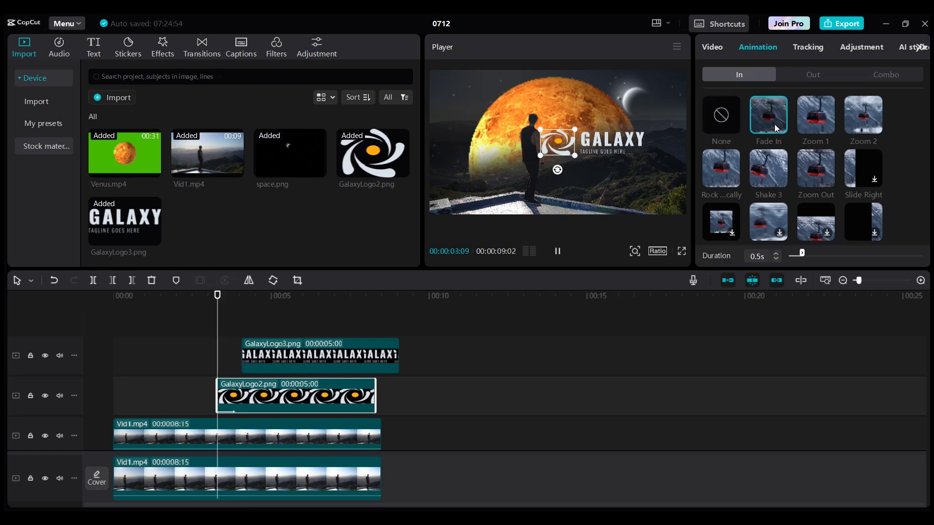
{"action": "left_click", "coordinate": [293, 364]}
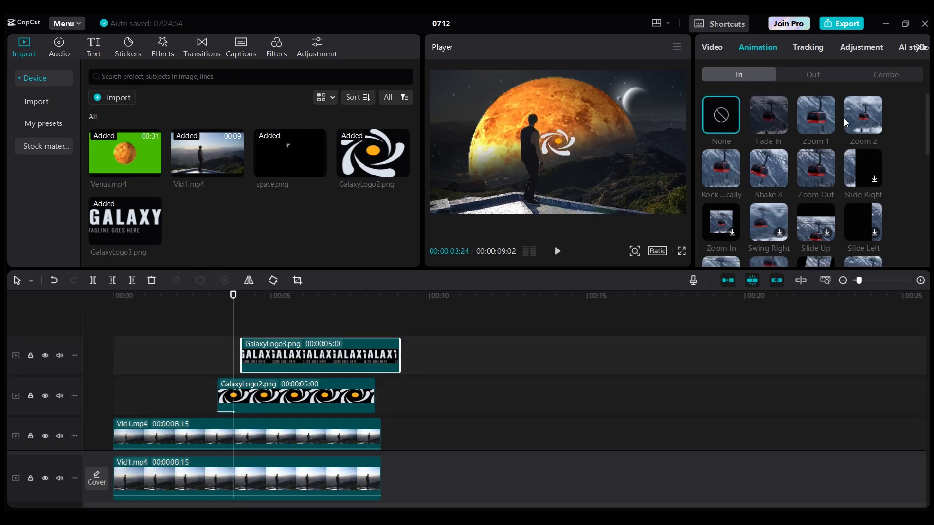
{"action": "left_click", "coordinate": [869, 125]}
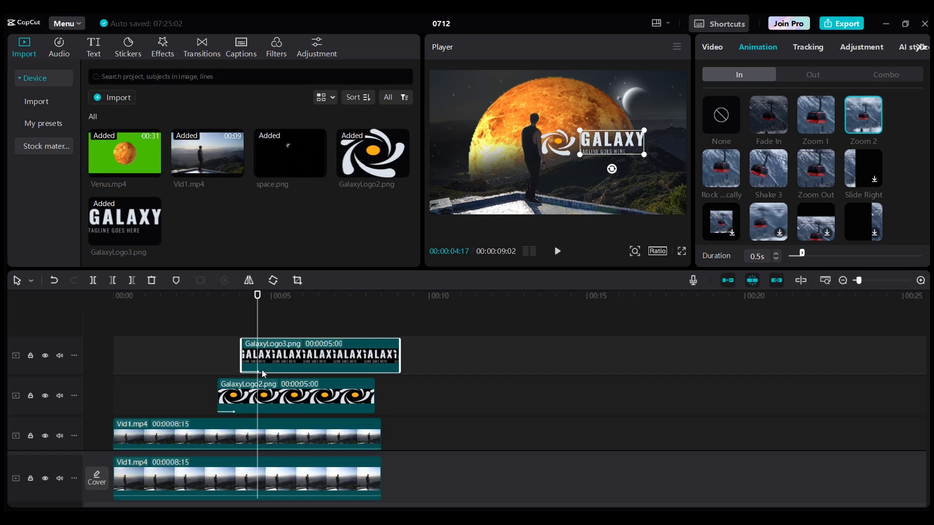
{"action": "left_click_drag", "start_coordinate": [400, 359], "coordinate": [376, 359]}
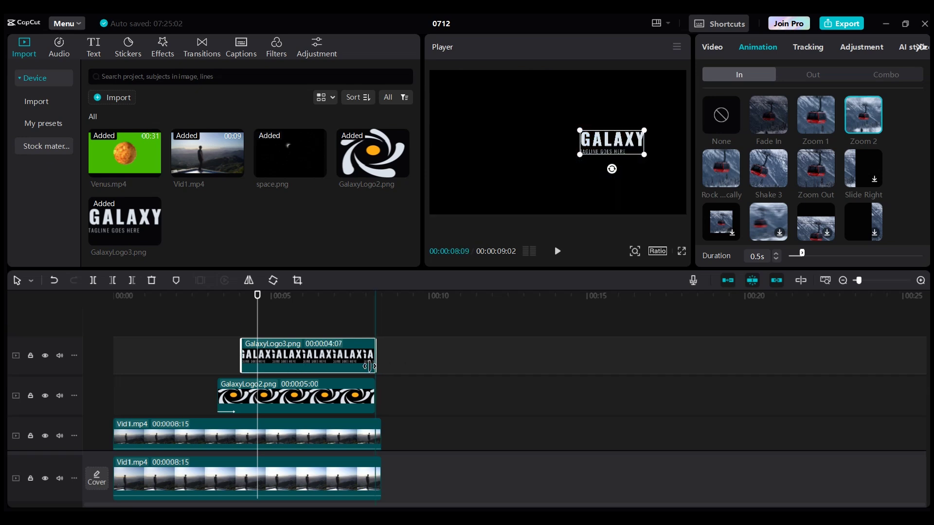
{"action": "left_click", "coordinate": [113, 303]}
{"action": "key", "text": "space"}
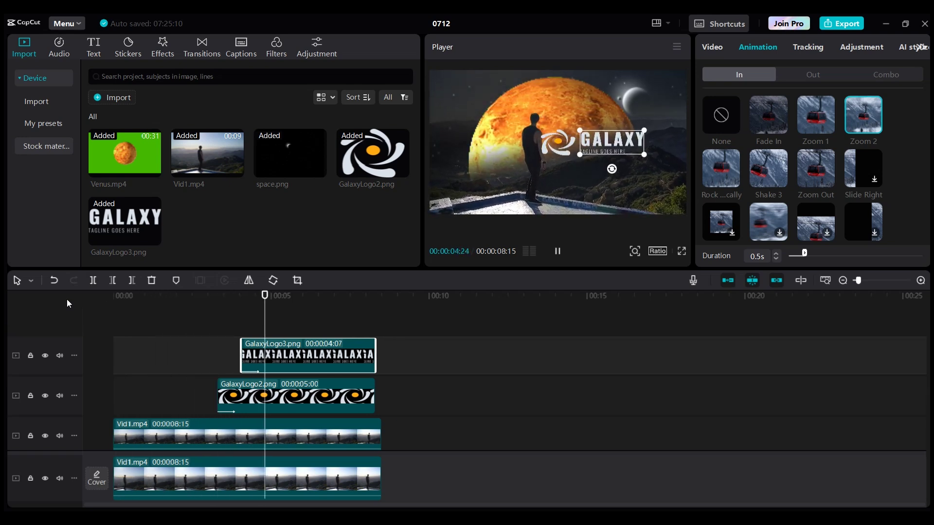
{"action": "left_click", "coordinate": [125, 313]}
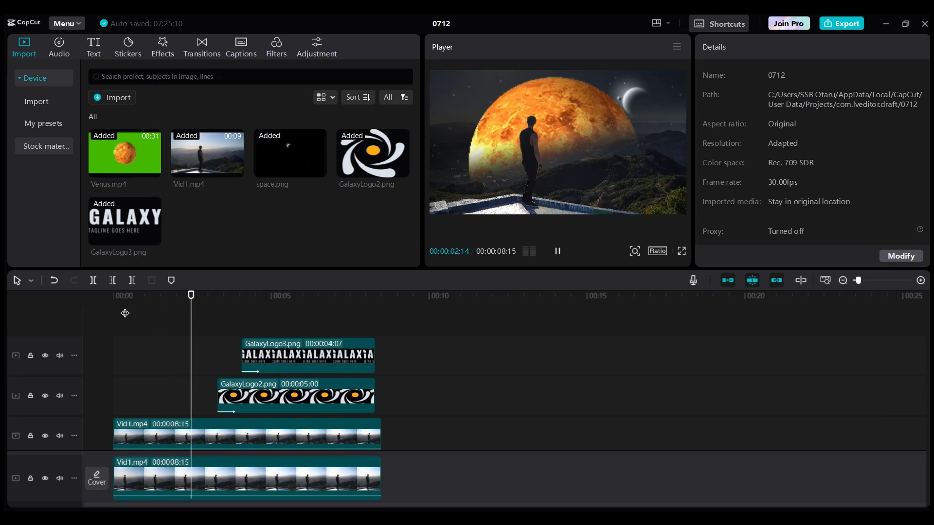